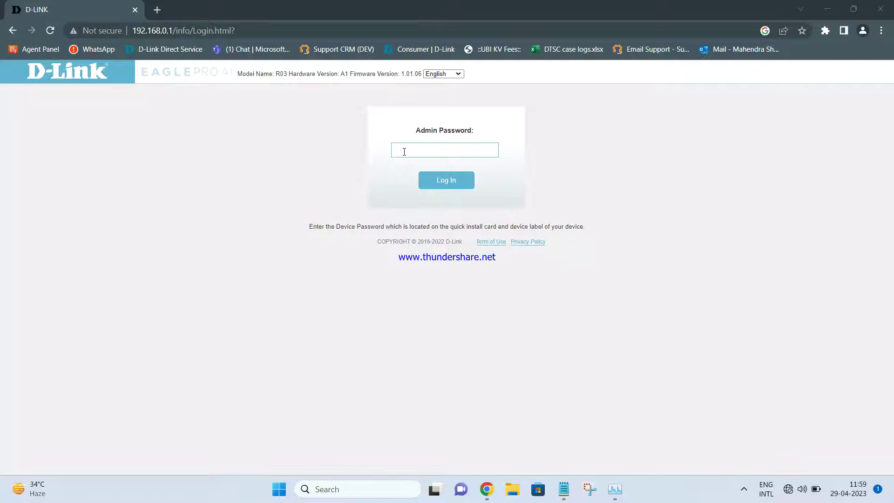
# Log in to the router's web interface with the admin password
pyautogui.click(404, 151)
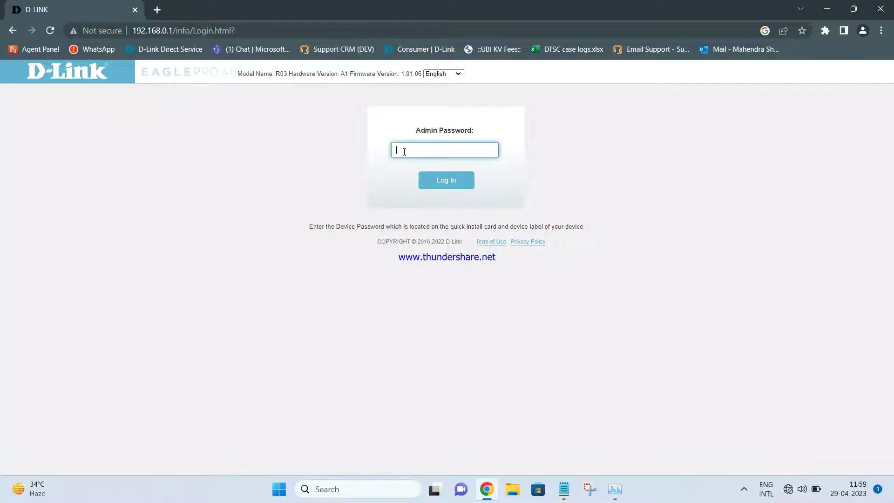
pyautogui.write('••••')
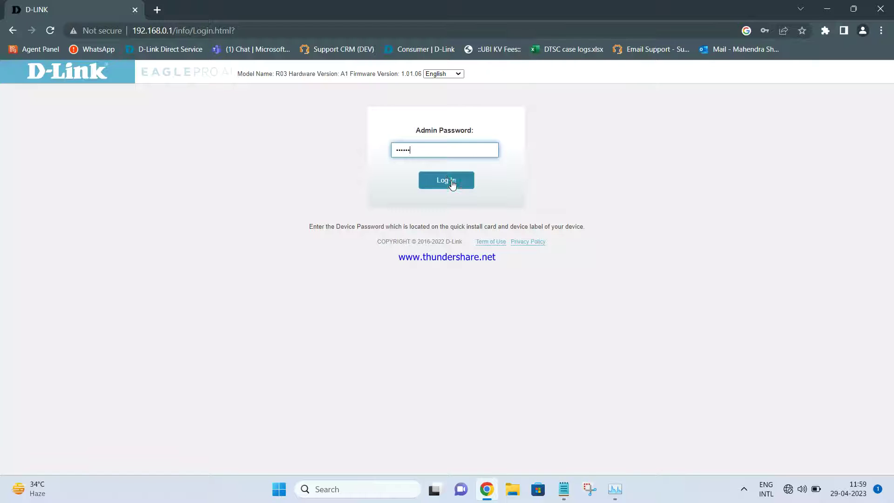
pyautogui.click(453, 182)
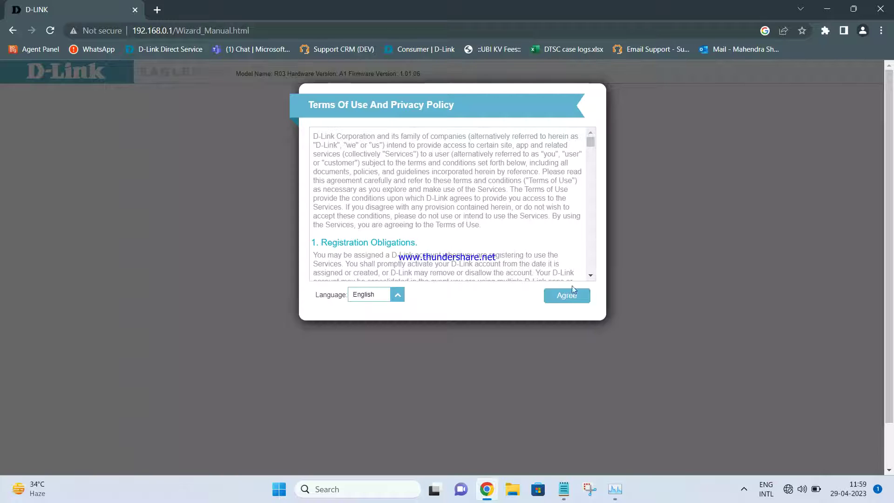
# Accept the terms, keep the default operation mode, confirm cabling and pick DHCP (Dynamic IP)
pyautogui.click(564, 297)
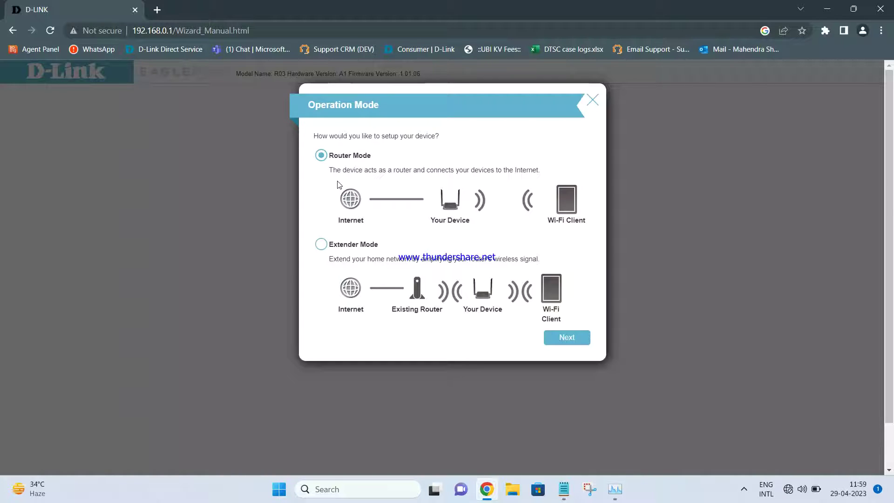
pyautogui.click(566, 336)
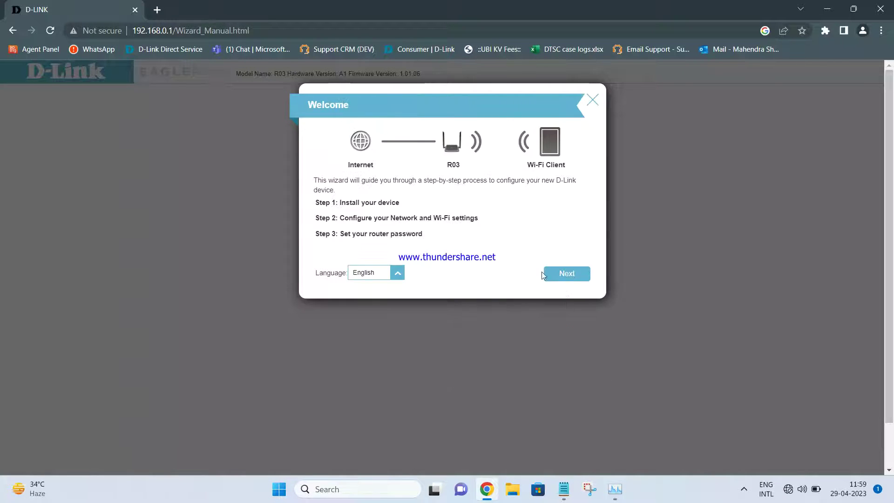
pyautogui.click(564, 274)
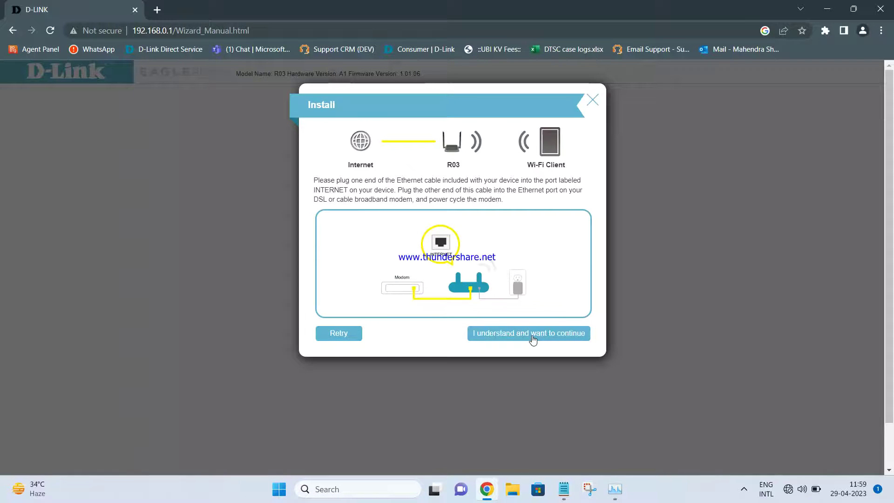
pyautogui.click(533, 336)
pyautogui.click(321, 253)
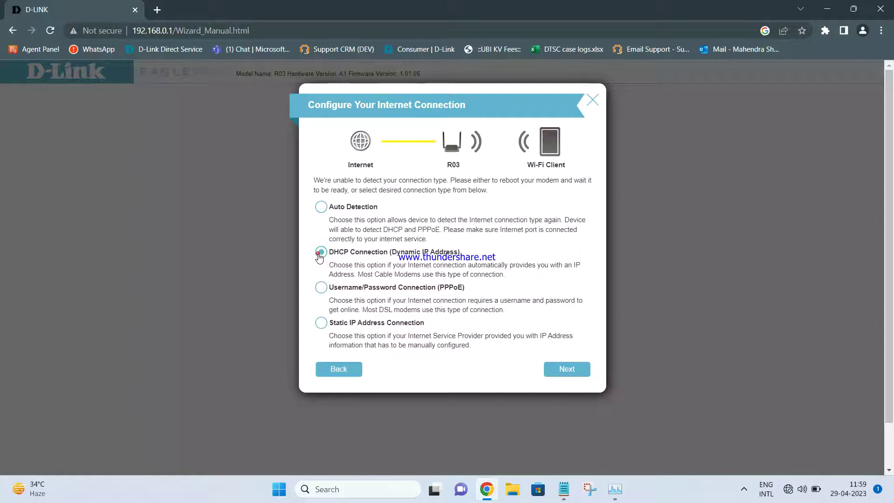
# Keep Wi-Fi R03-EC04 defaults, set a device admin password, accept Asia/Calcutta and automatic updates
pyautogui.click(568, 370)
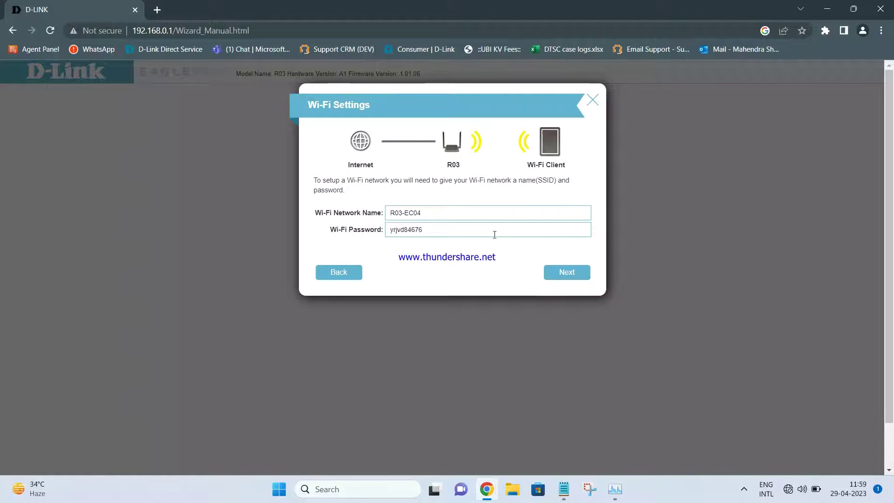
pyautogui.click(567, 274)
pyautogui.click(417, 226)
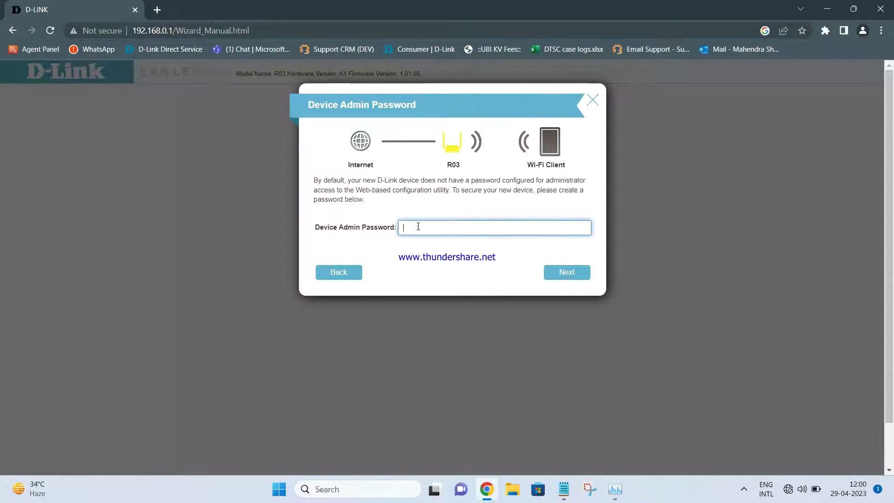
pyautogui.press('Return')
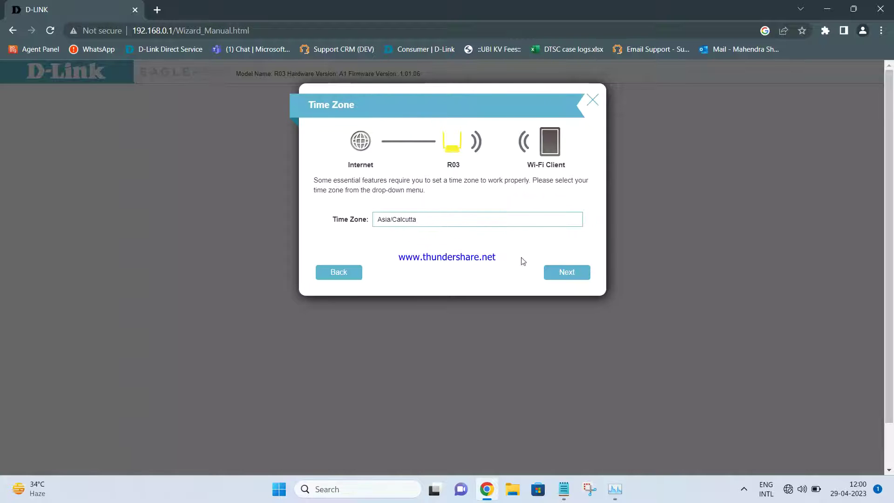
pyautogui.click(572, 274)
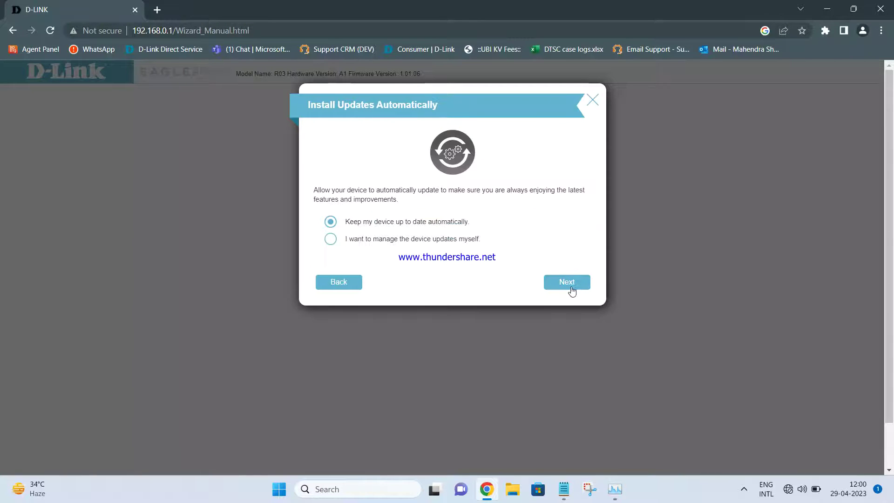
pyautogui.click(568, 288)
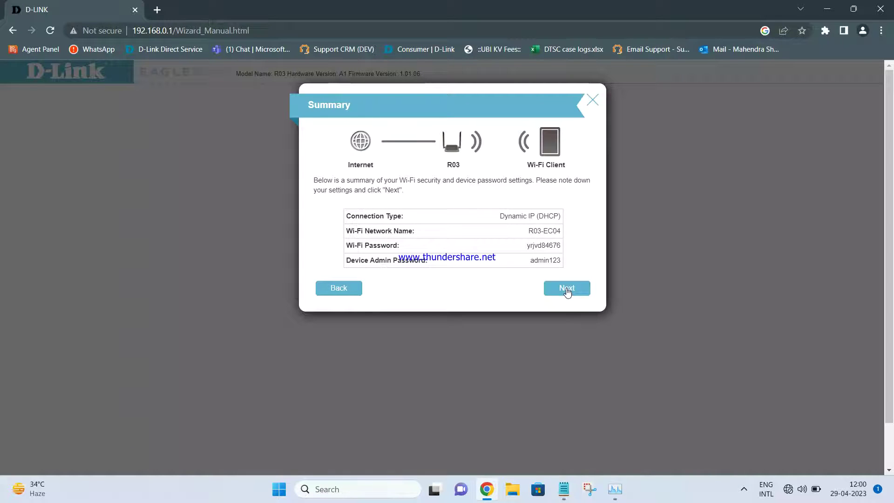
# Apply the summarized wizard settings so the router saves them
pyautogui.click(567, 289)
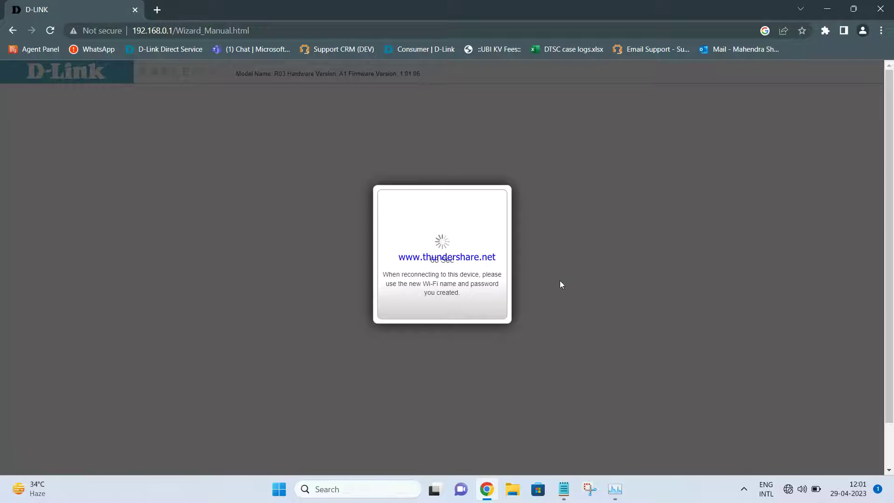
# Add the line 'IP : 192.168.0.1' below the DIR-615 notes in the 29april2023 Notepad file
pyautogui.click(564, 488)
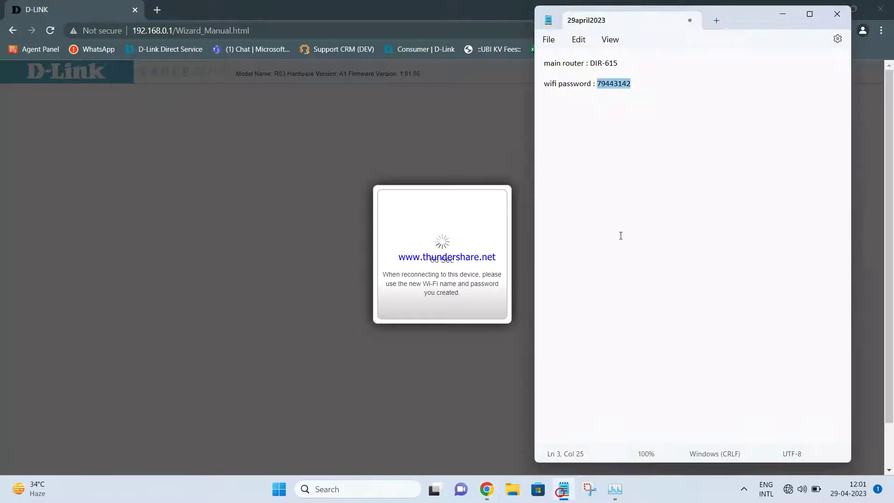
pyautogui.click(663, 153)
pyautogui.press('Return')
pyautogui.press('Return')
pyautogui.press('capslock')
pyautogui.write('IP')
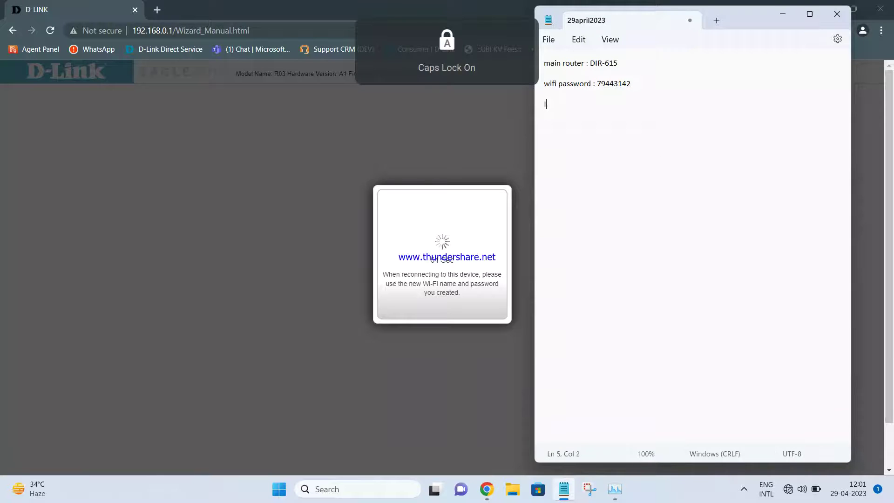
pyautogui.press('capslock')
pyautogui.write(': 1')
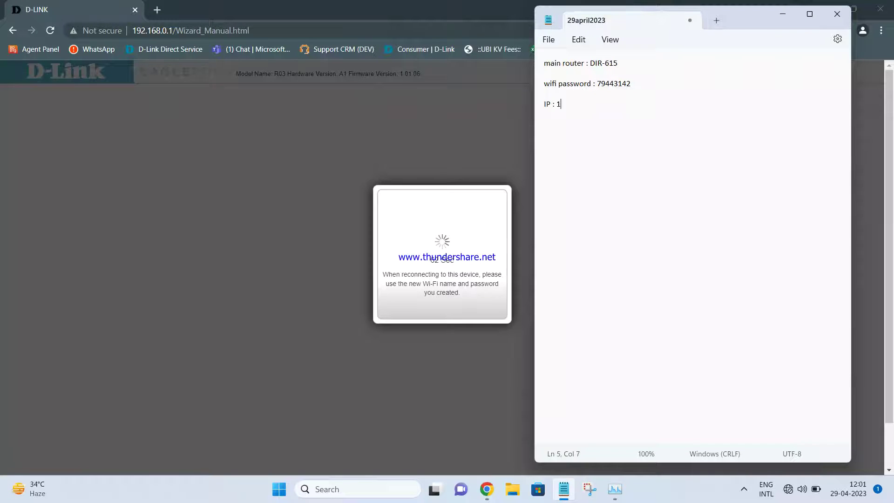
pyautogui.write('92.16')
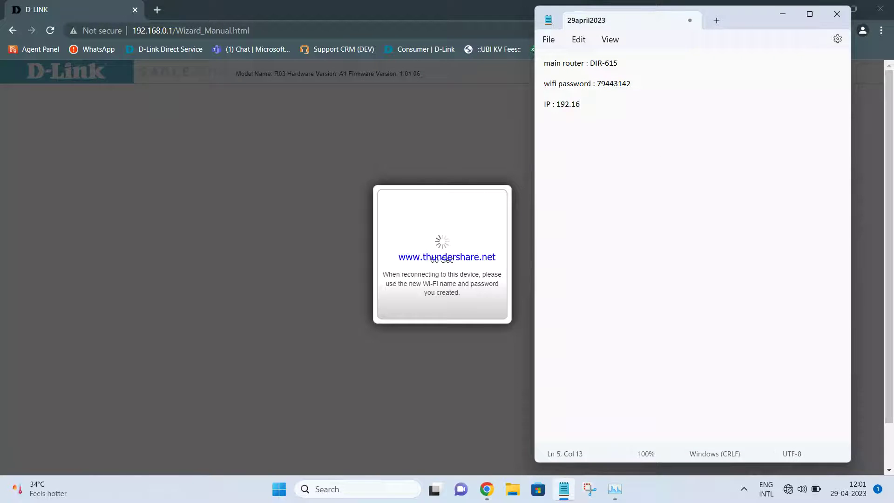
pyautogui.write('8.0.1')
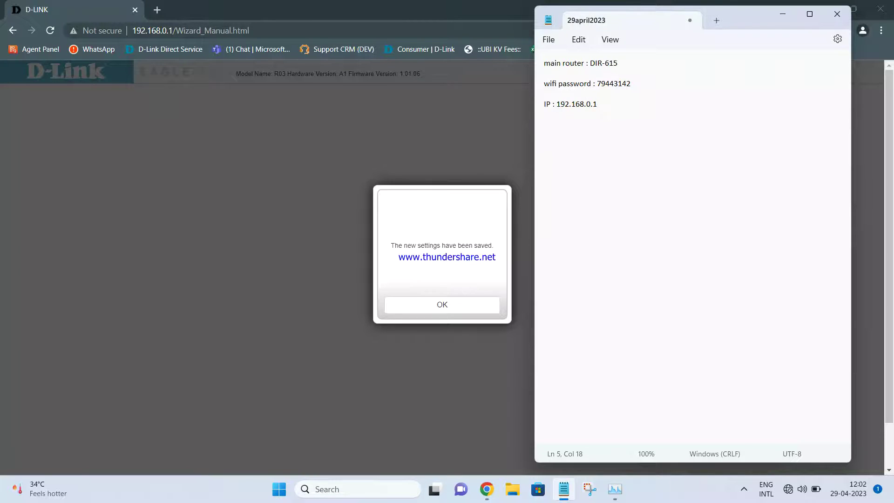
# Dismiss the settings-saved notice and log back in with the new device admin password
pyautogui.click(448, 311)
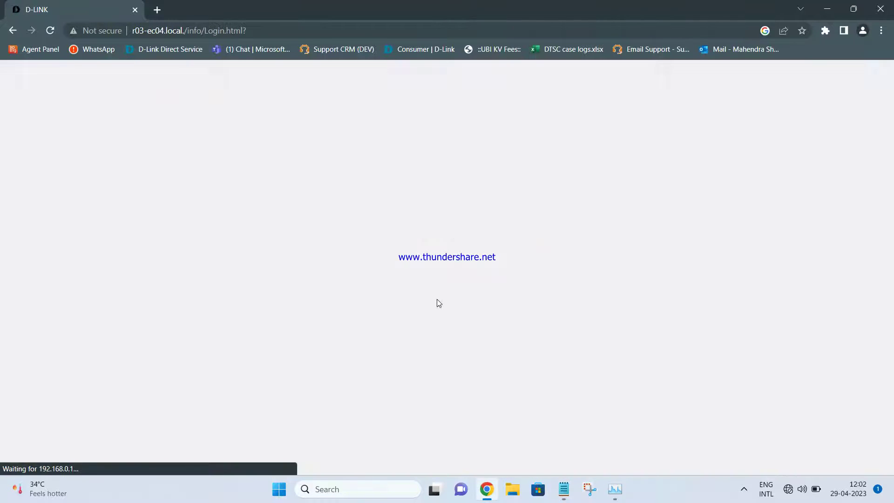
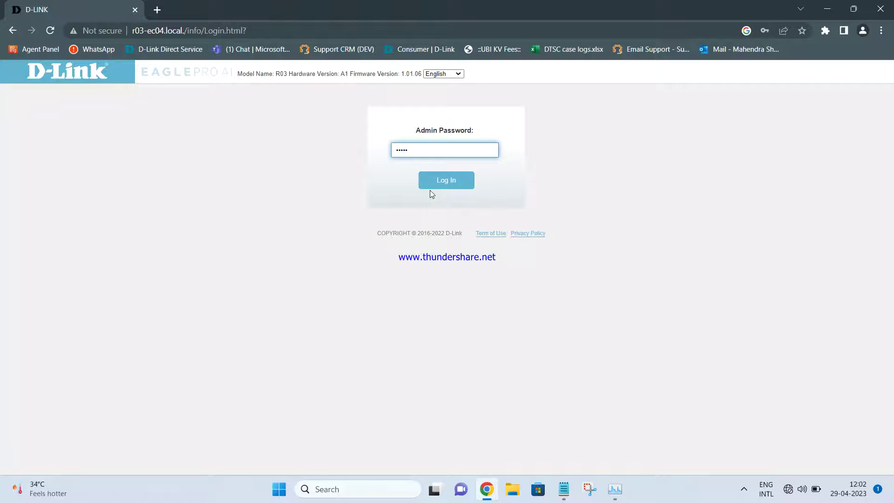
pyautogui.press('Return')
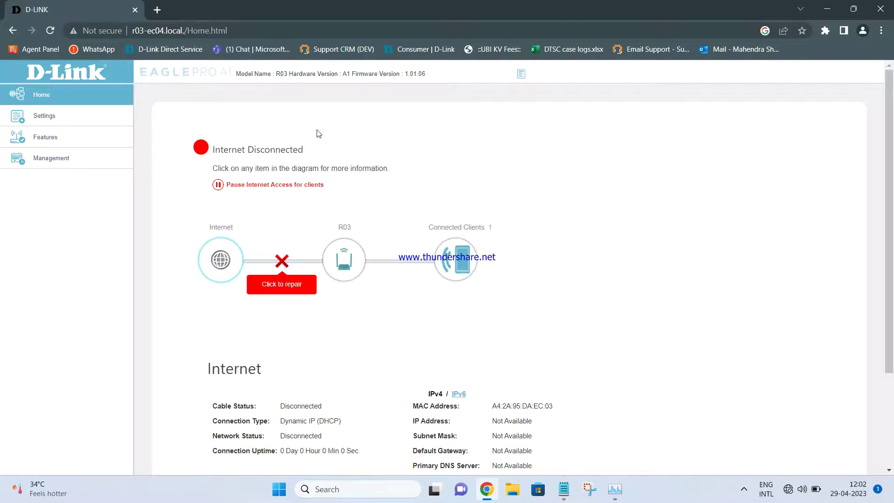
# Change Settings > Operation Mode from Router Mode to Extender Mode and save
pyautogui.click(66, 117)
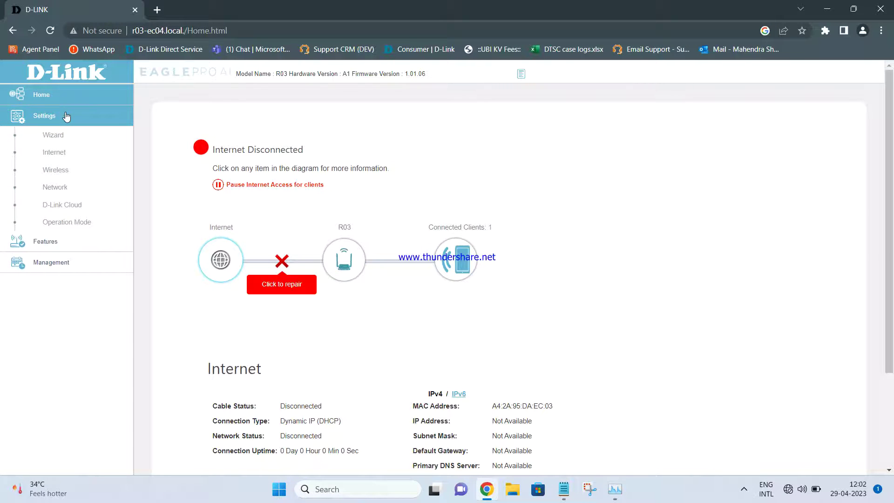
pyautogui.click(72, 224)
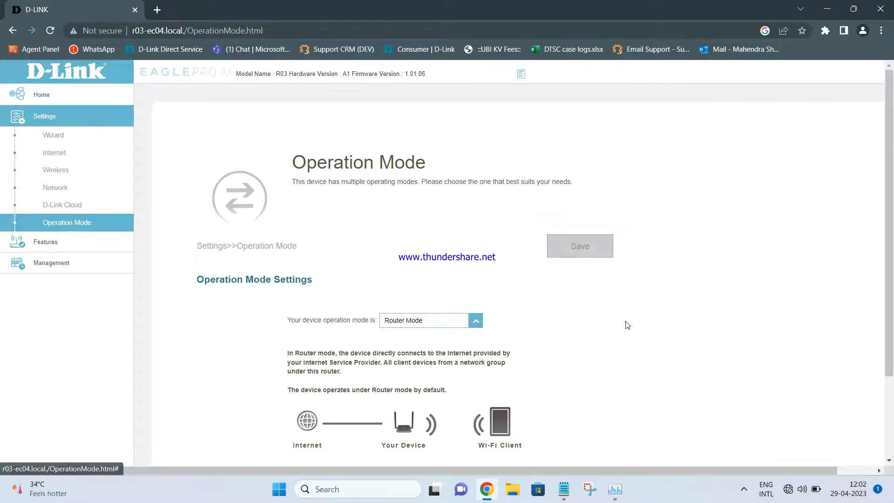
pyautogui.scroll(-3, 624, 317)
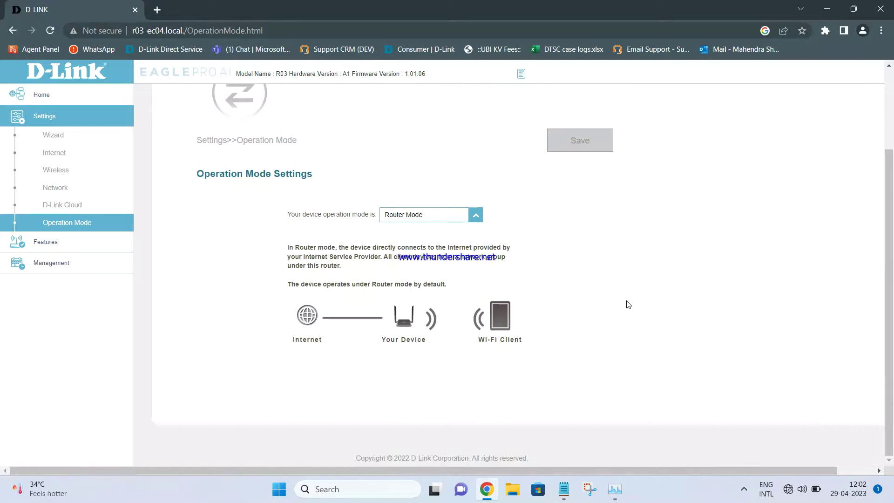
pyautogui.click(475, 215)
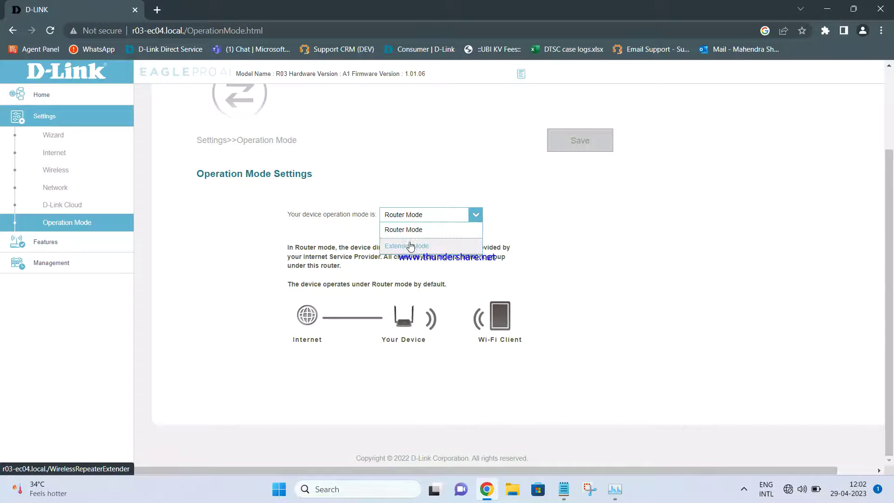
pyautogui.click(407, 246)
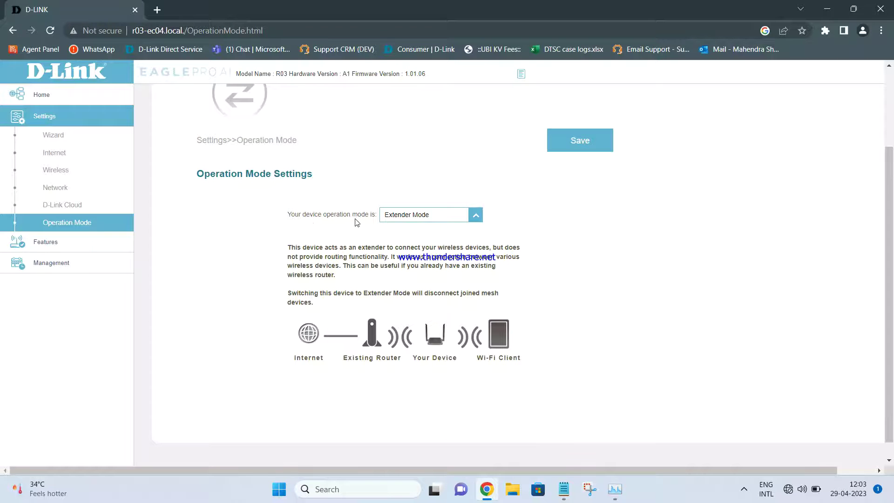
pyautogui.click(436, 218)
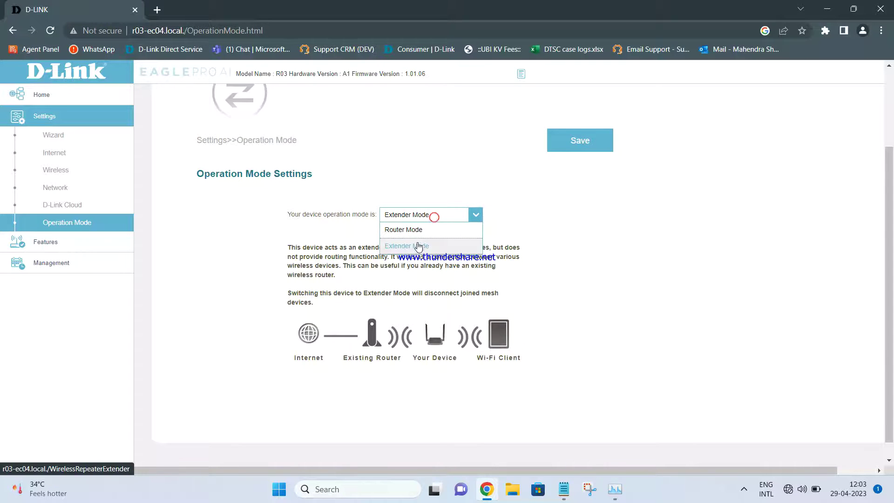
pyautogui.click(417, 246)
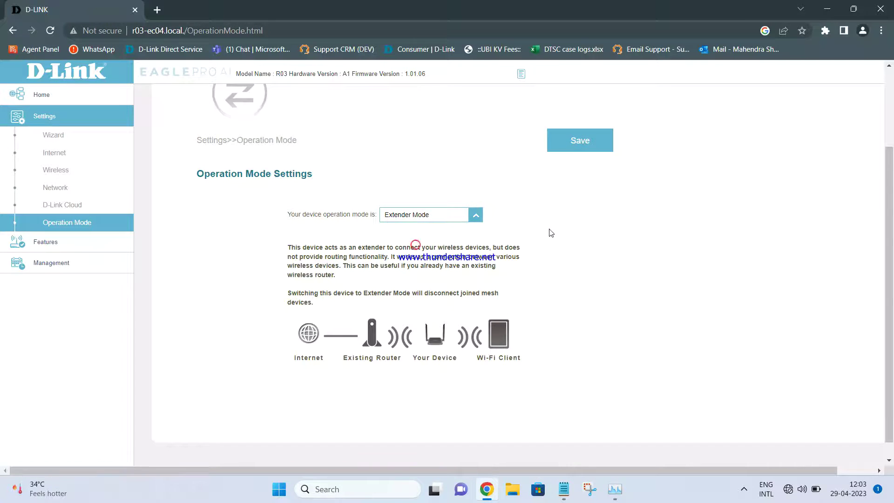
pyautogui.click(584, 146)
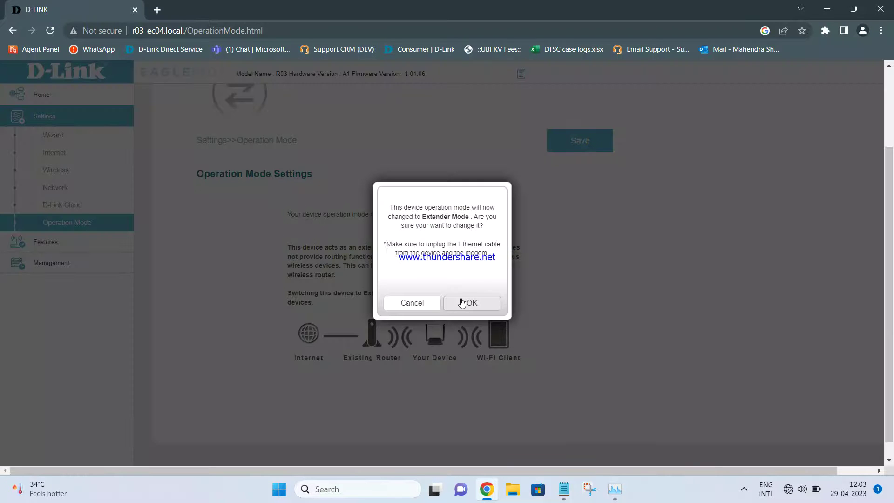
# Confirm the Extender Mode switch and dismiss the success message once it completes
pyautogui.click(461, 300)
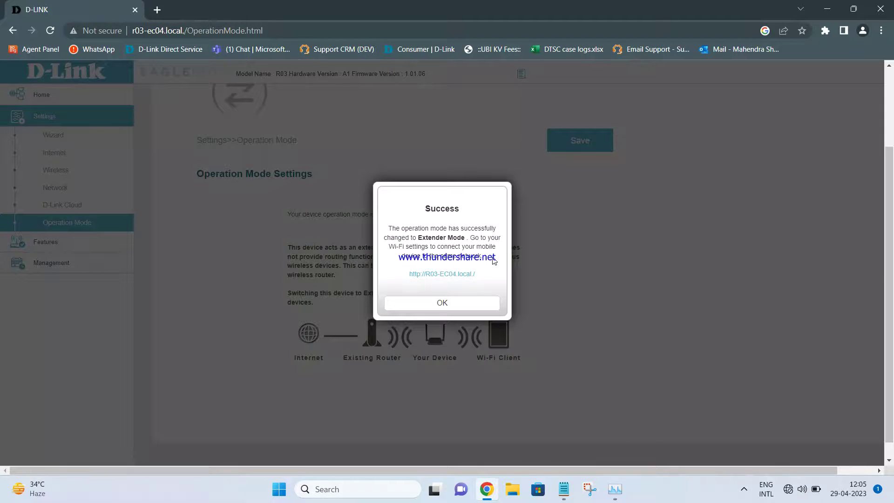
pyautogui.click(438, 303)
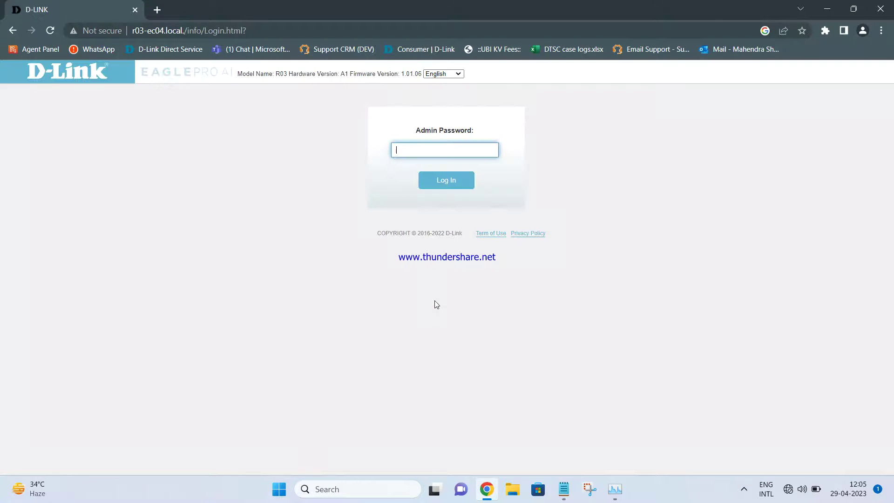
# Log in with the admin password and expand the extender-mode Settings menu
pyautogui.press('Return')
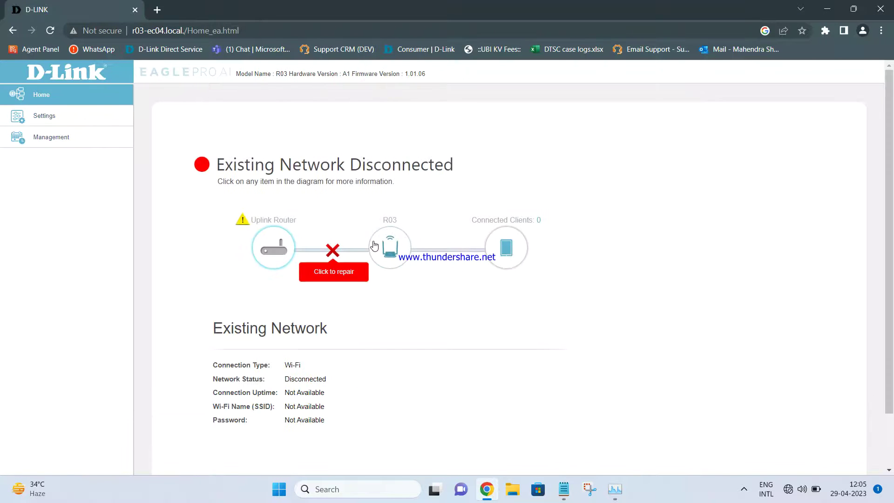
pyautogui.click(37, 120)
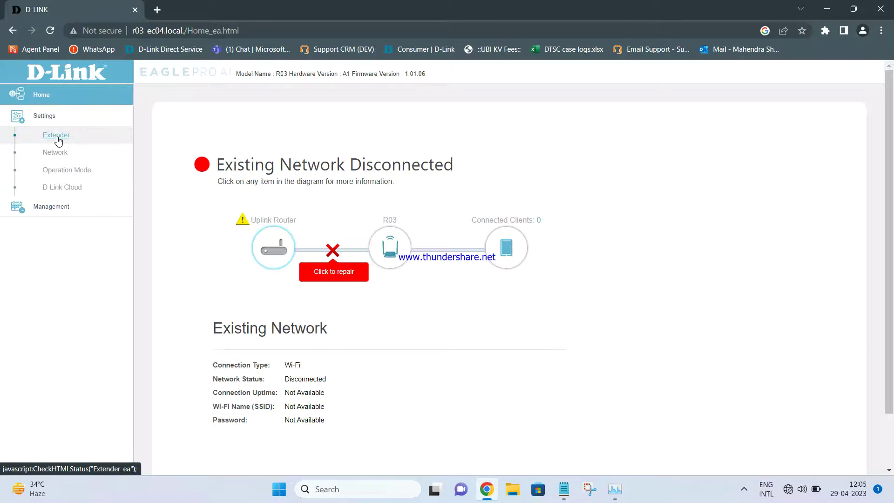
# On the Extender settings page, switch Existing Network from Wi-Fi to Ethernet
pyautogui.click(56, 137)
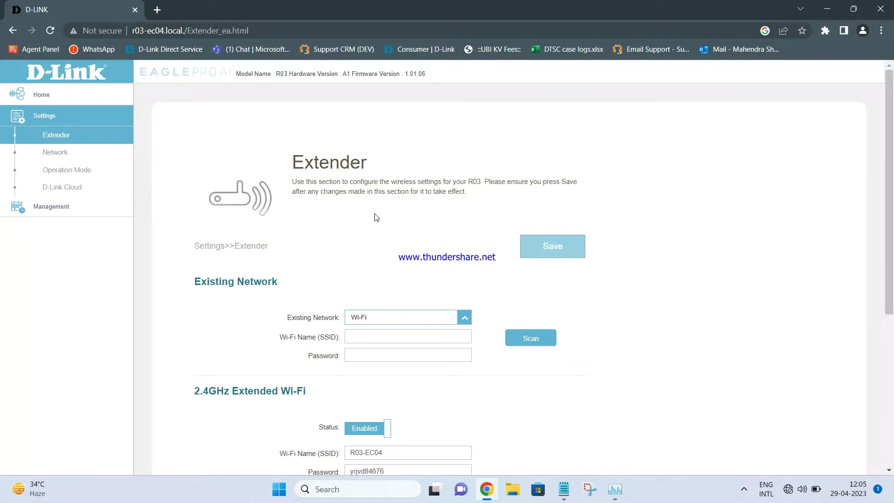
pyautogui.scroll(-3, 376, 218)
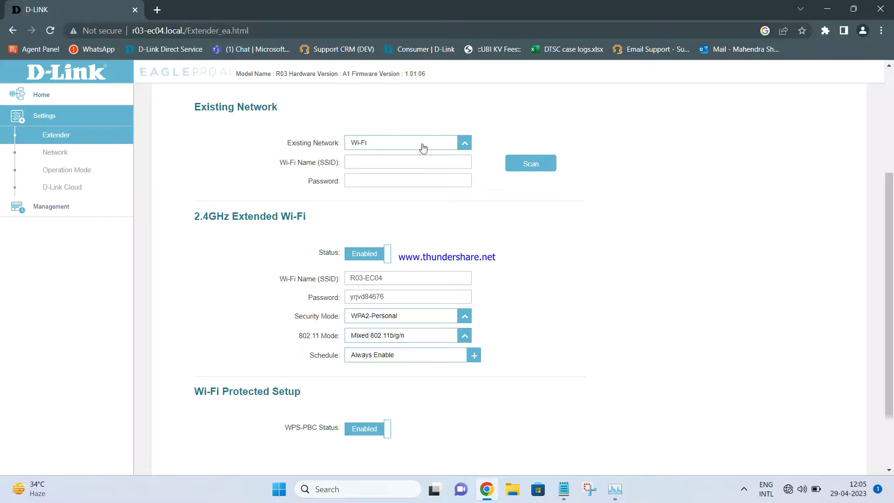
pyautogui.click(452, 142)
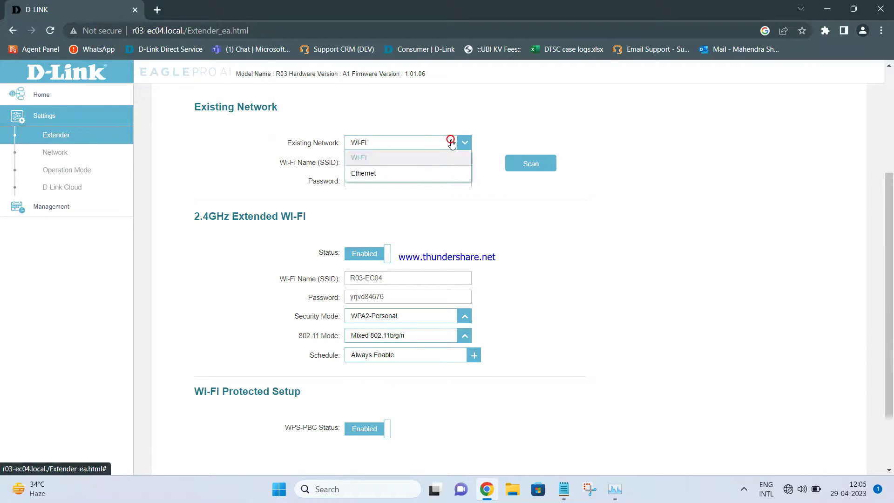
pyautogui.click(399, 173)
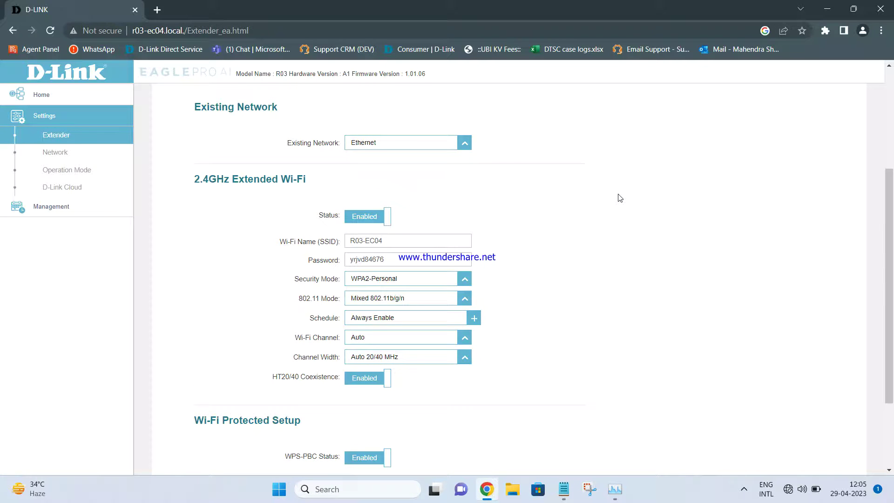
pyautogui.scroll(1, 512, 191)
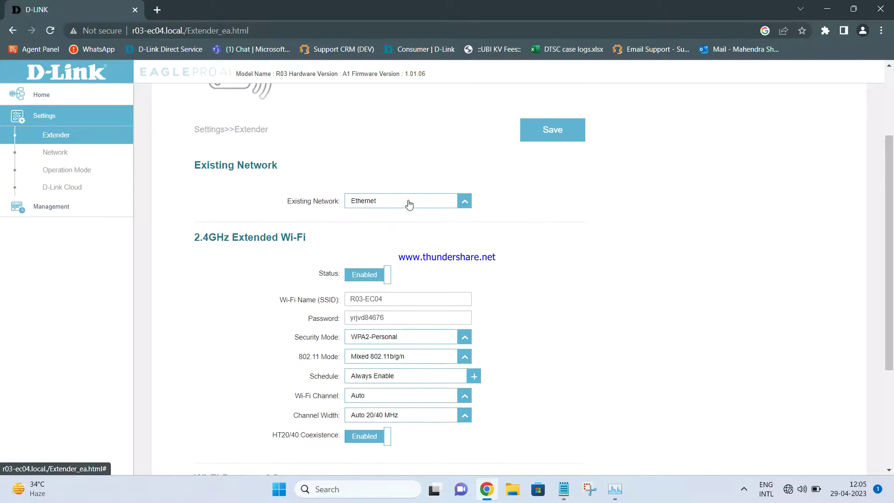
pyautogui.scroll(-1, 410, 204)
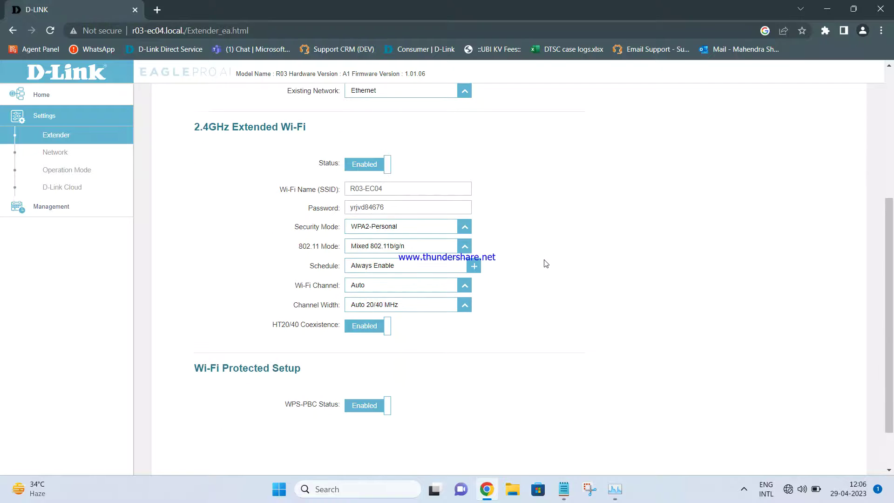
pyautogui.scroll(3, 542, 261)
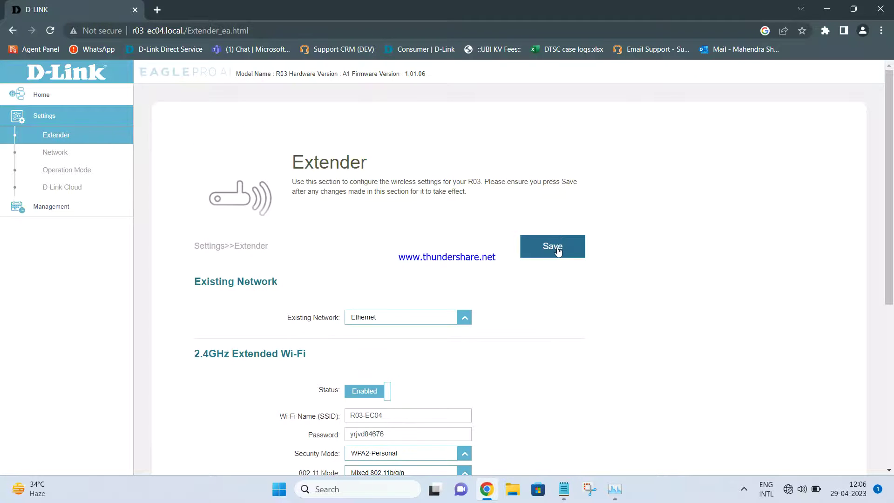
# Save the Ethernet-uplink extender settings and confirm the Wi-Fi-ready message after the reboot
pyautogui.click(560, 247)
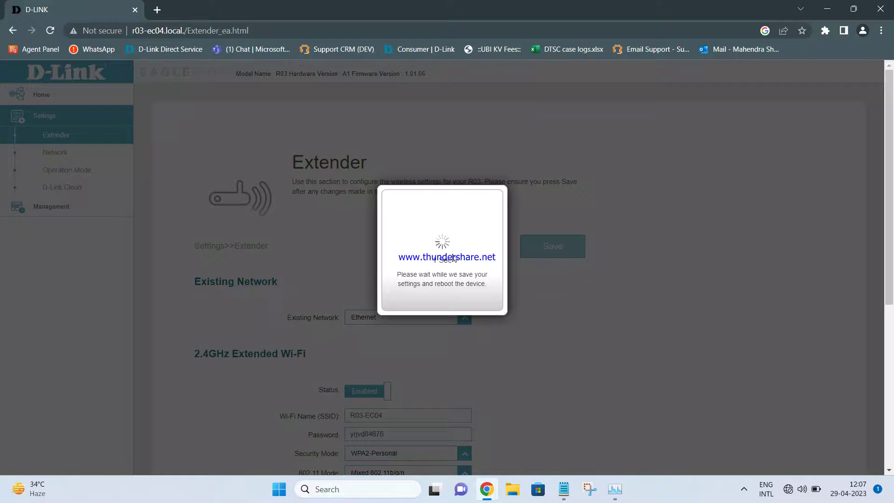
pyautogui.click(436, 297)
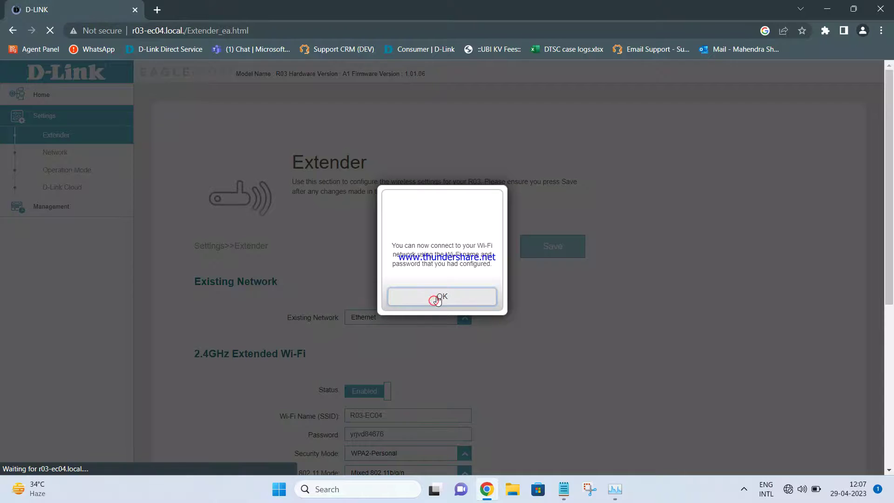
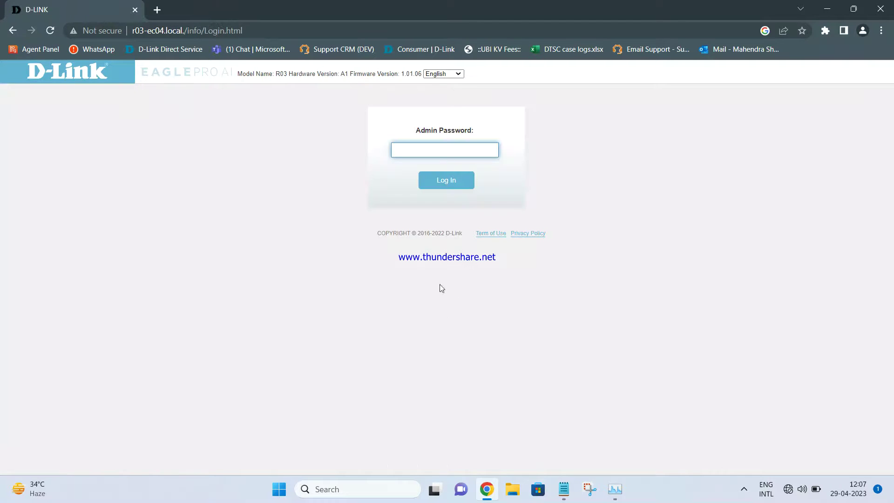
# Log in to the R03 extender with the admin password and go to its Settings pages
pyautogui.press('Return')
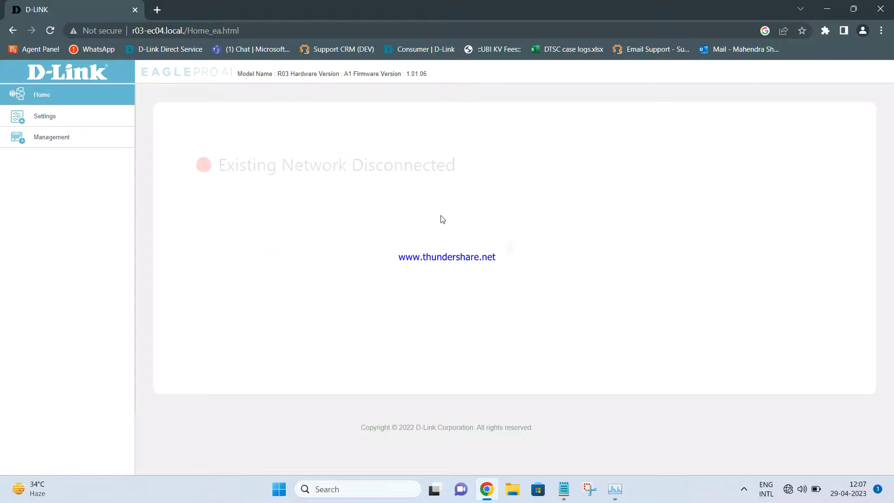
pyautogui.click(53, 118)
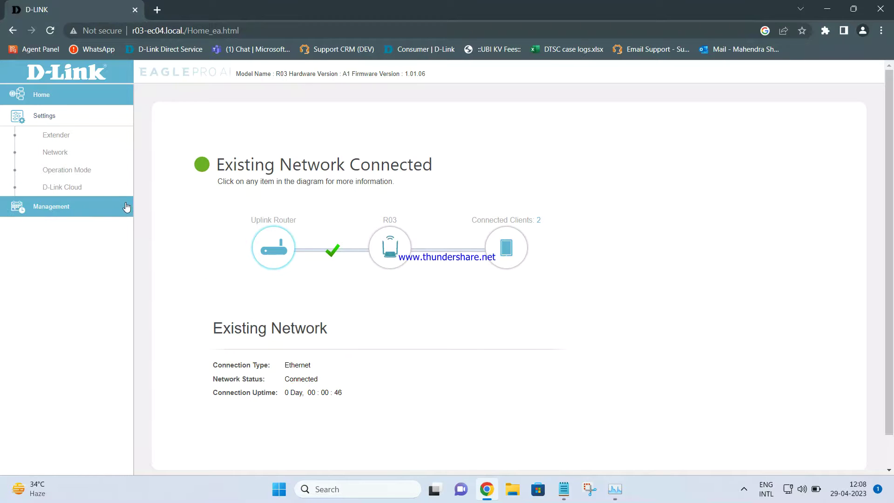
# Change the Network page's advanced IPv4 connection type to Static IP at 192.168.0.189 and save
pyautogui.click(63, 157)
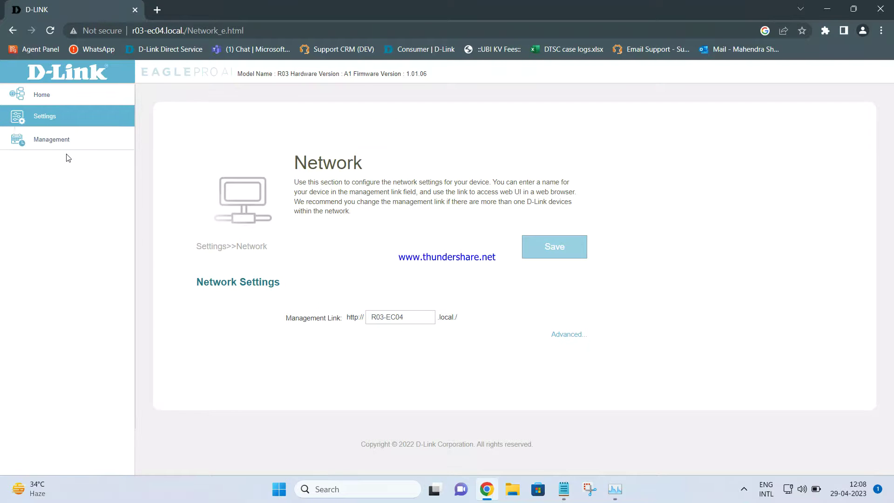
pyautogui.click(567, 334)
pyautogui.scroll(-3, 651, 315)
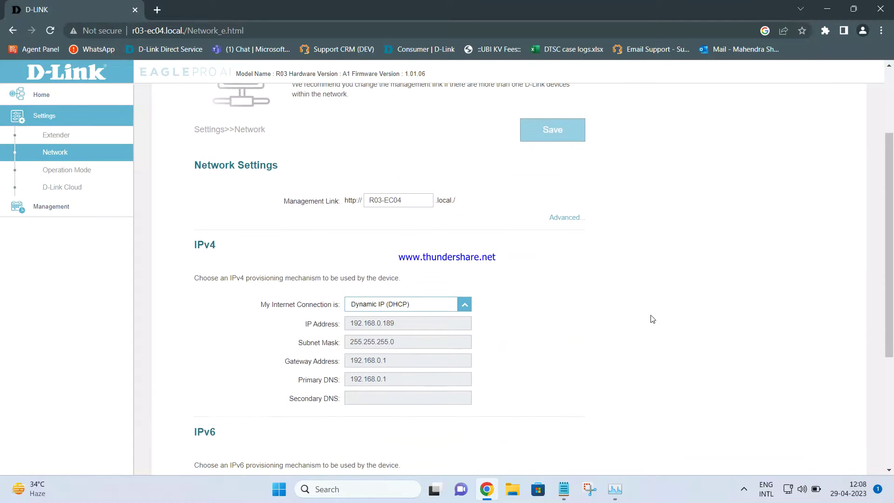
pyautogui.click(458, 311)
pyautogui.click(402, 334)
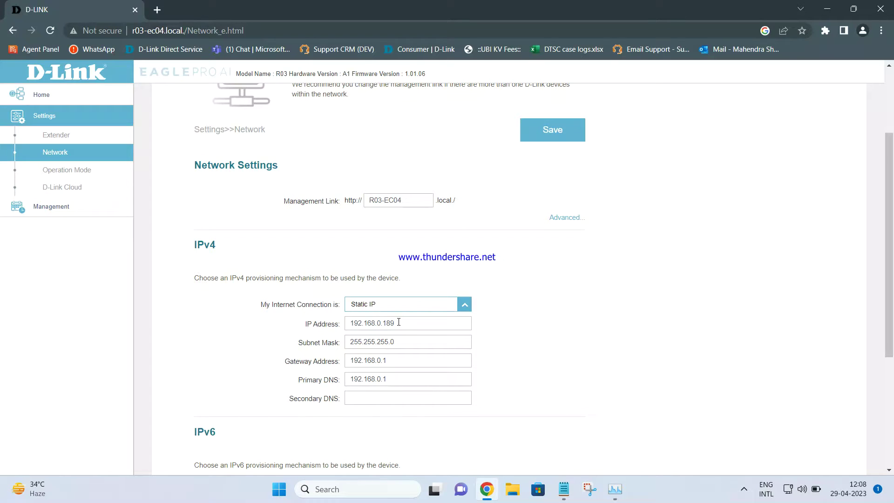
pyautogui.click(554, 130)
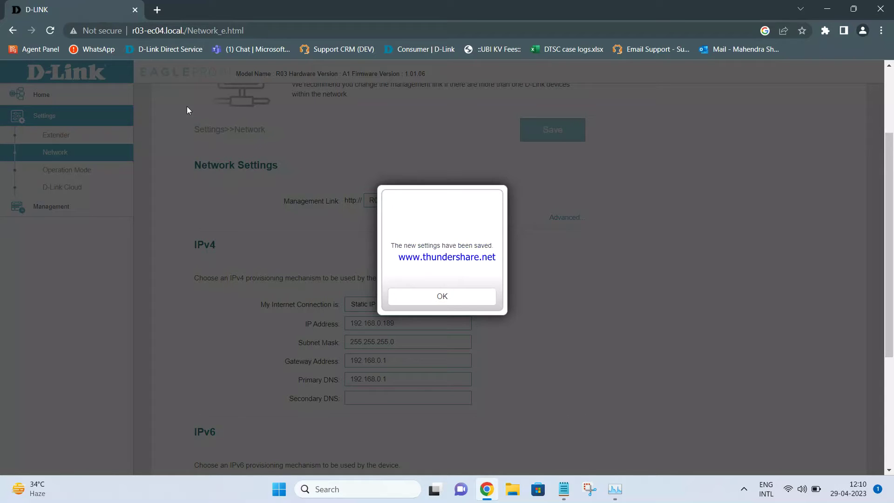
# Dismiss the saved confirmation and load 192.168.0.189 in a new Chrome tab
pyautogui.click(442, 297)
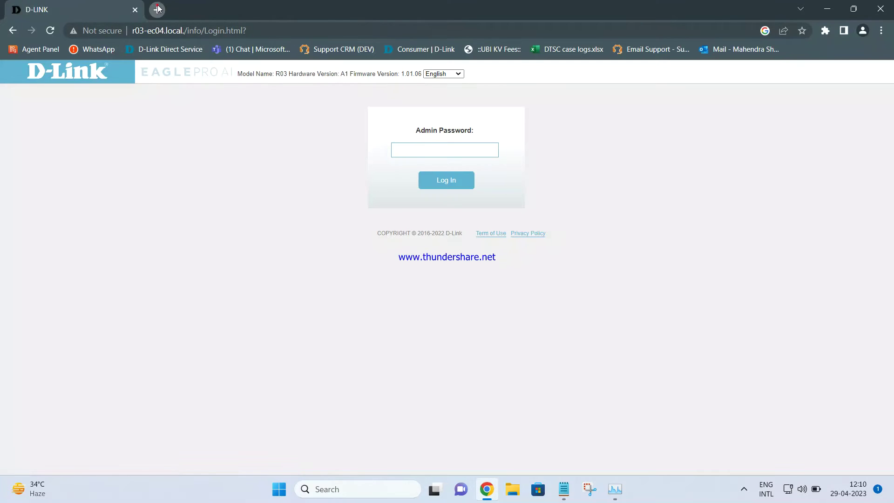
pyautogui.click(156, 10)
pyautogui.write('192')
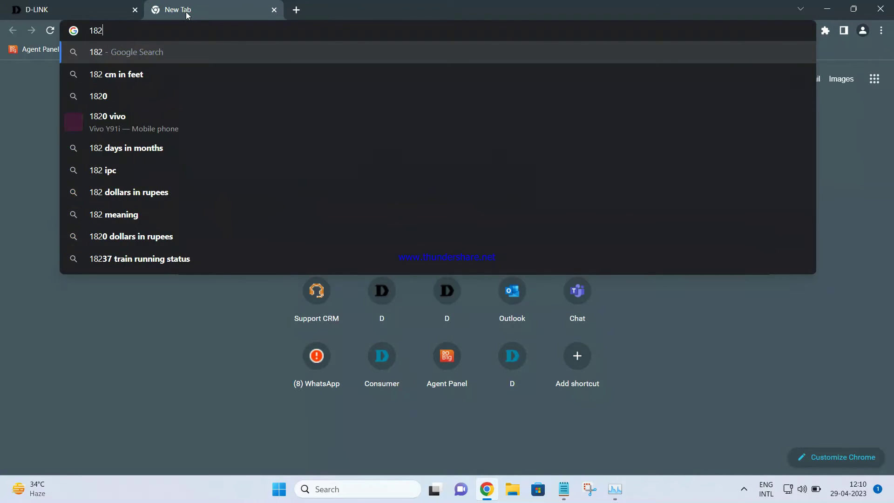
pyautogui.press('BackSpace')
pyautogui.press('BackSpace')
pyautogui.write('92.168')
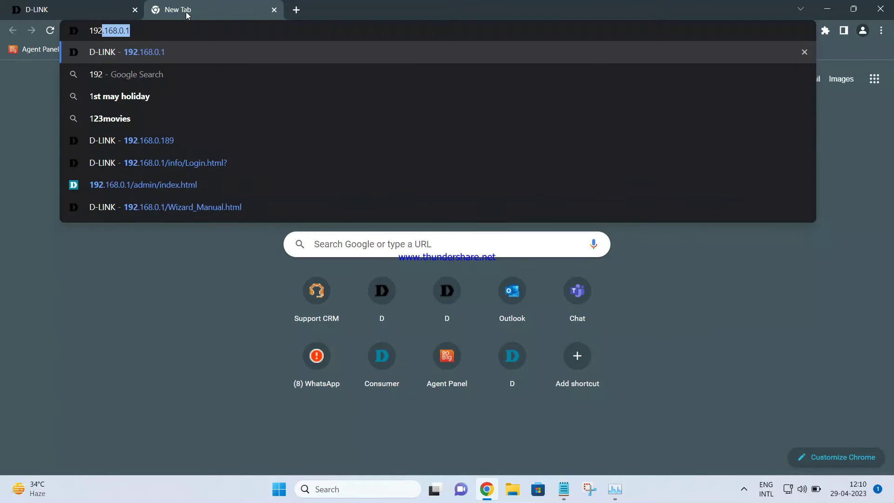
pyautogui.write('.0.189')
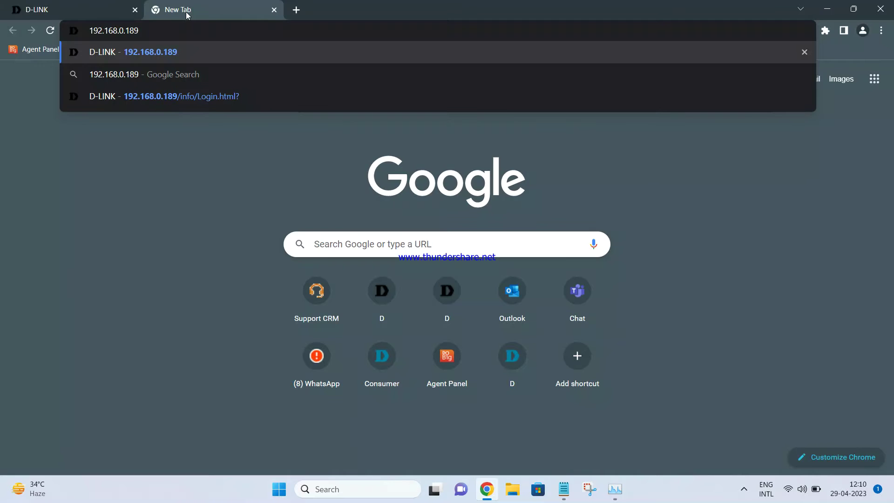
pyautogui.press('Return')
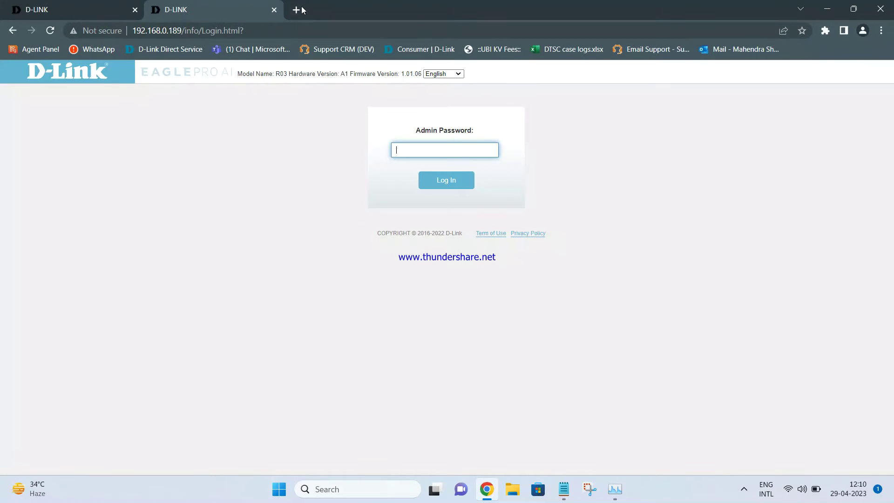
# Load the DIR-615 router page at 192.168.0.1 in another new tab
pyautogui.click(296, 10)
pyautogui.write('1')
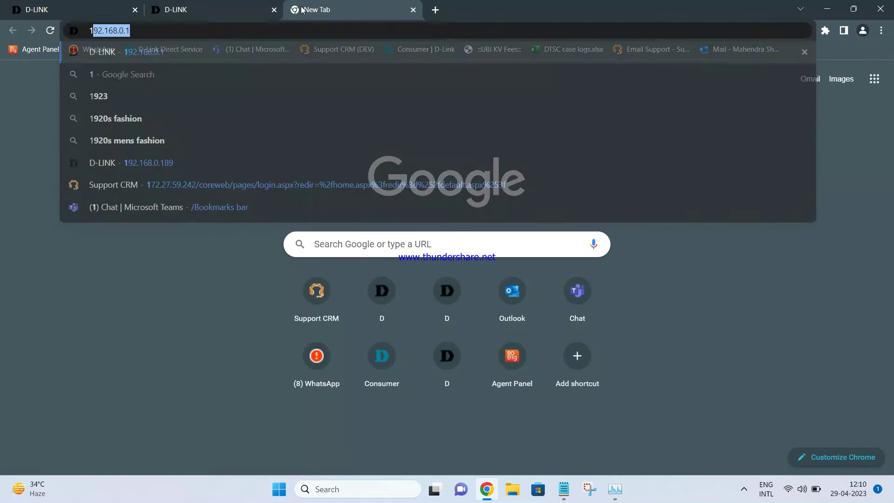
pyautogui.write('92.168.0.1')
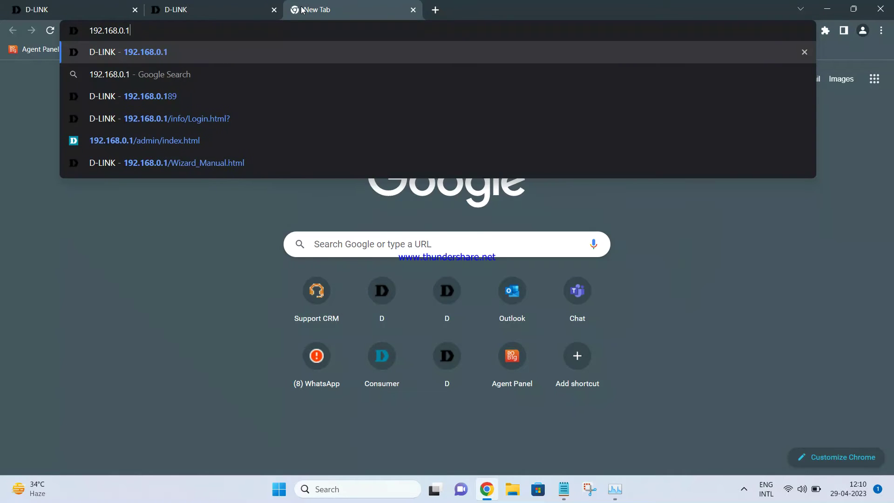
pyautogui.press('Return')
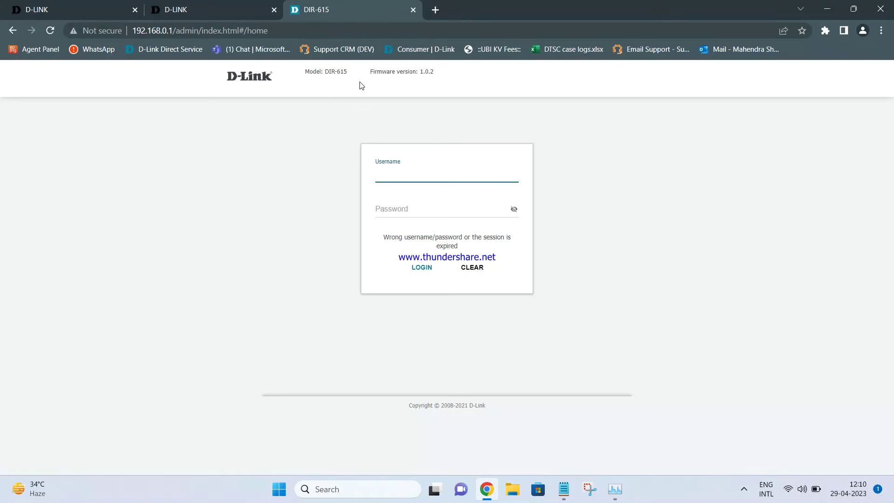
# Compare the extender login tab at 192.168.0.189 with the DIR-615 router login tab
pyautogui.click(209, 6)
pyautogui.click(317, 10)
pyautogui.click(231, 14)
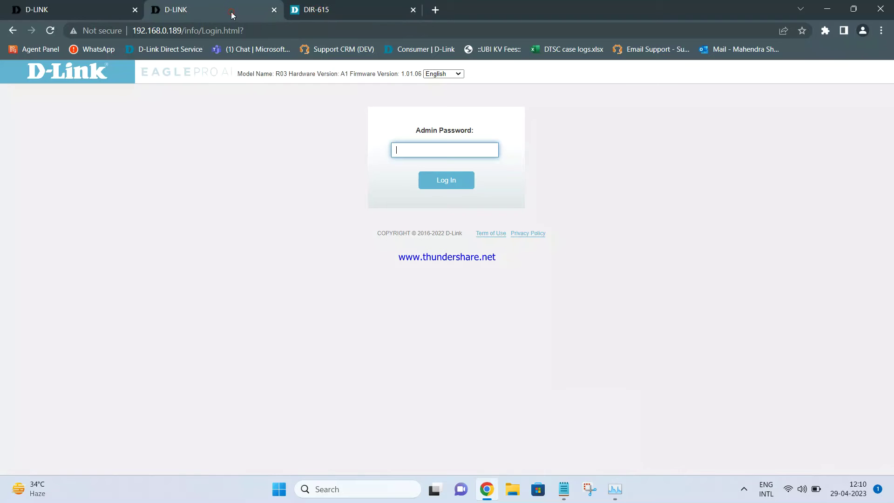
pyautogui.click(329, 10)
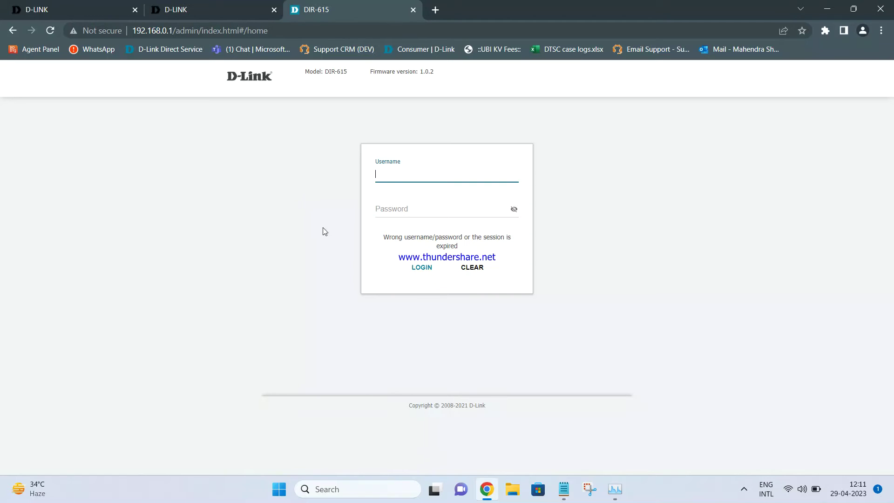
# Connect the PC to the R03-EC04 Wi-Fi network from the Windows network flyout
pyautogui.click(801, 489)
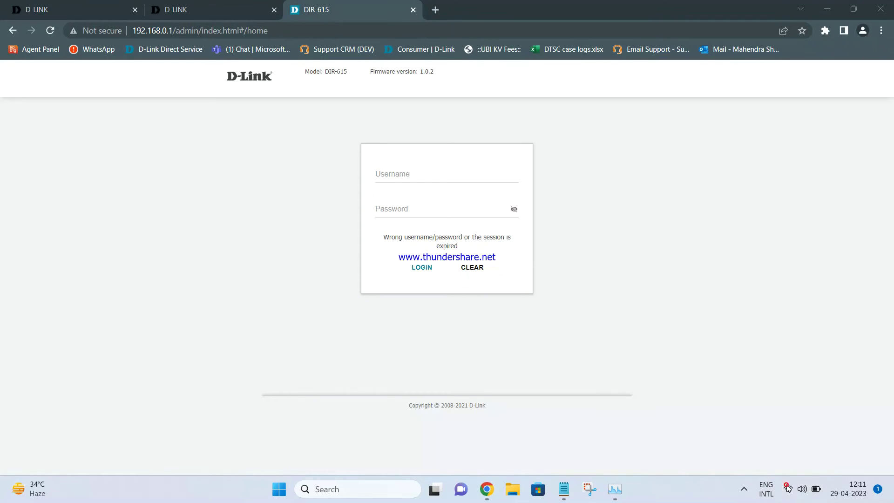
pyautogui.click(739, 273)
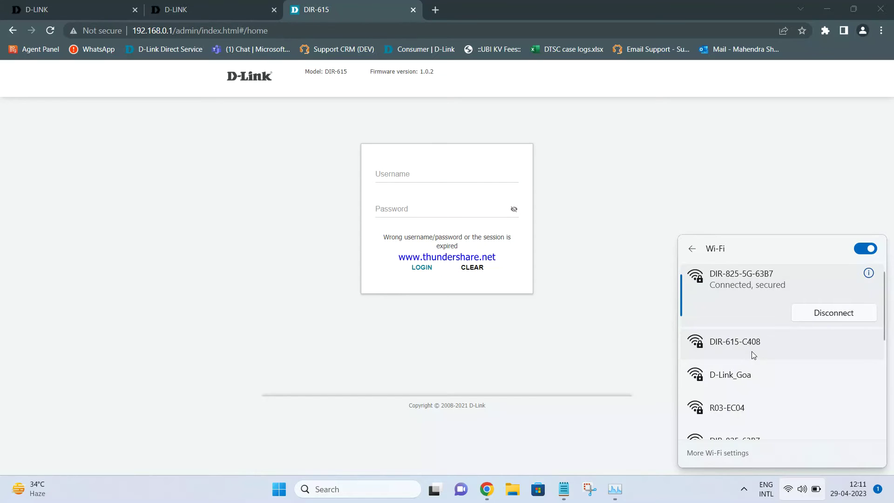
pyautogui.click(734, 409)
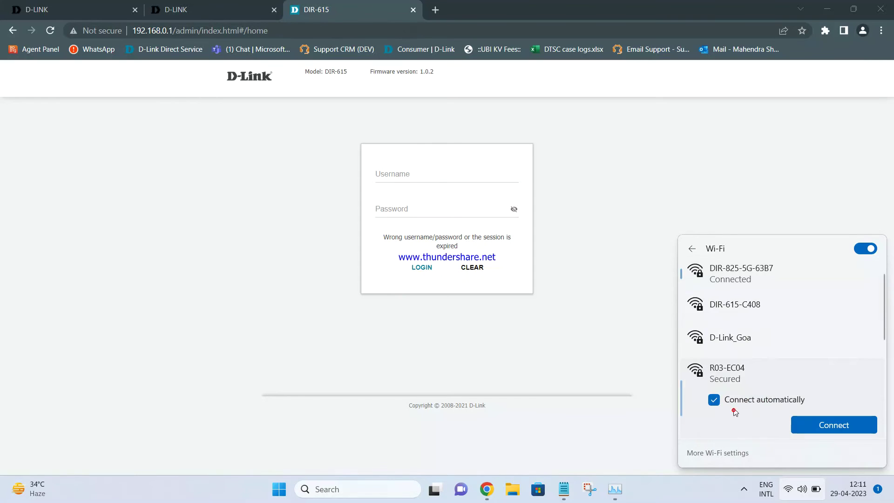
pyautogui.click(827, 425)
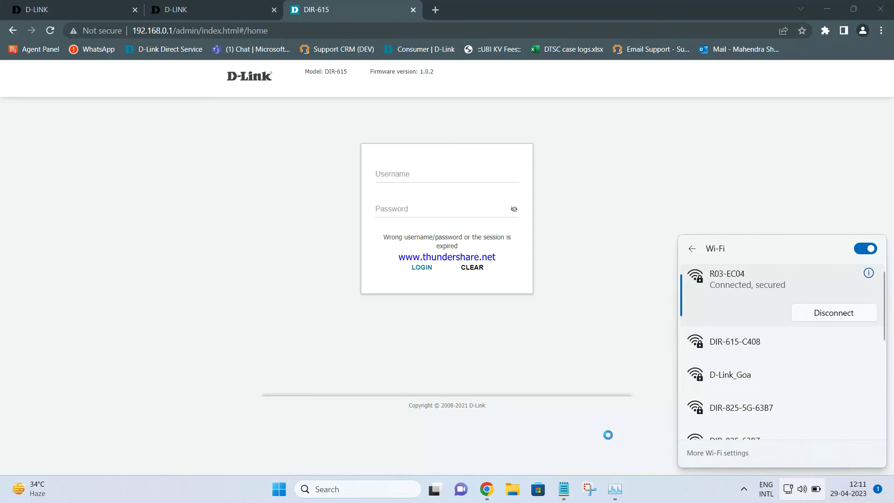
pyautogui.click(357, 485)
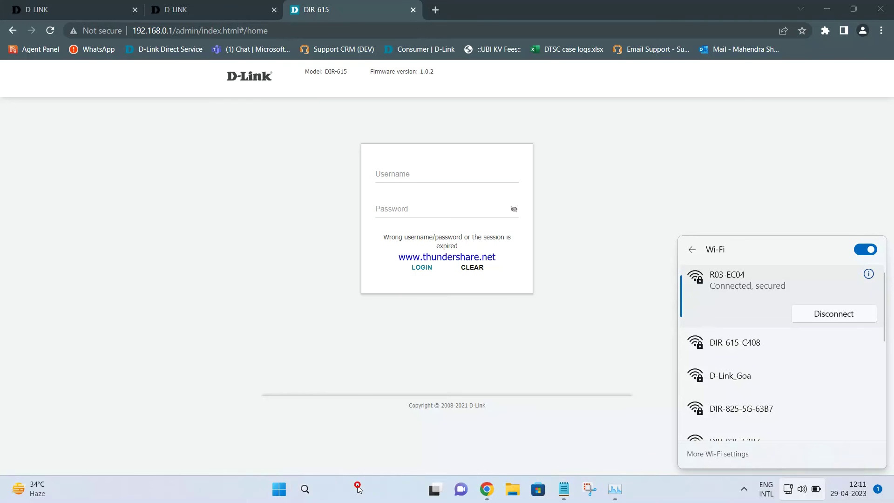
# Run ncpa.cpl and open the Wi-Fi adapter's status showing SSID R03-EC04 at 144.4 Mbps
pyautogui.write('ncpa.cpl')
pyautogui.press('Return')
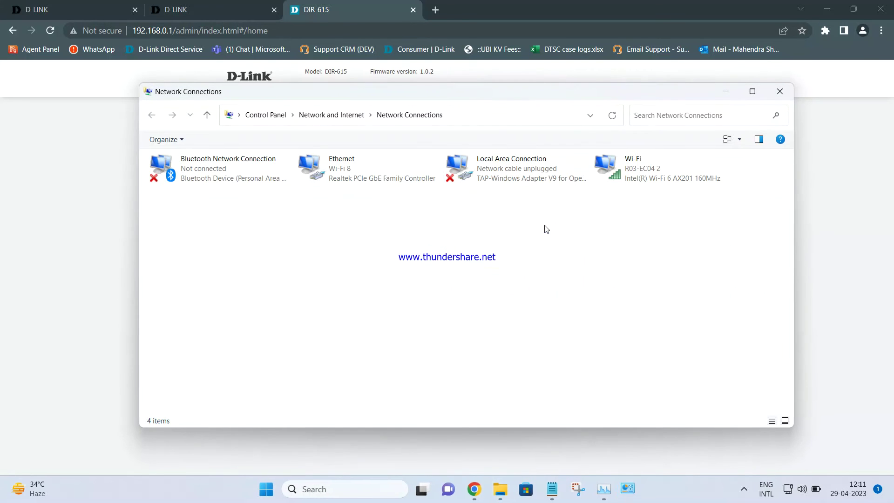
pyautogui.click(626, 175)
pyautogui.doubleClick(626, 175)
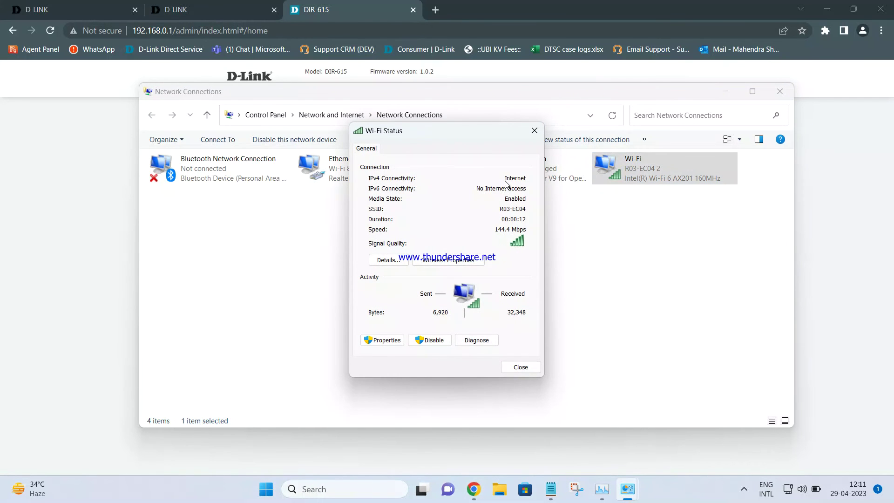